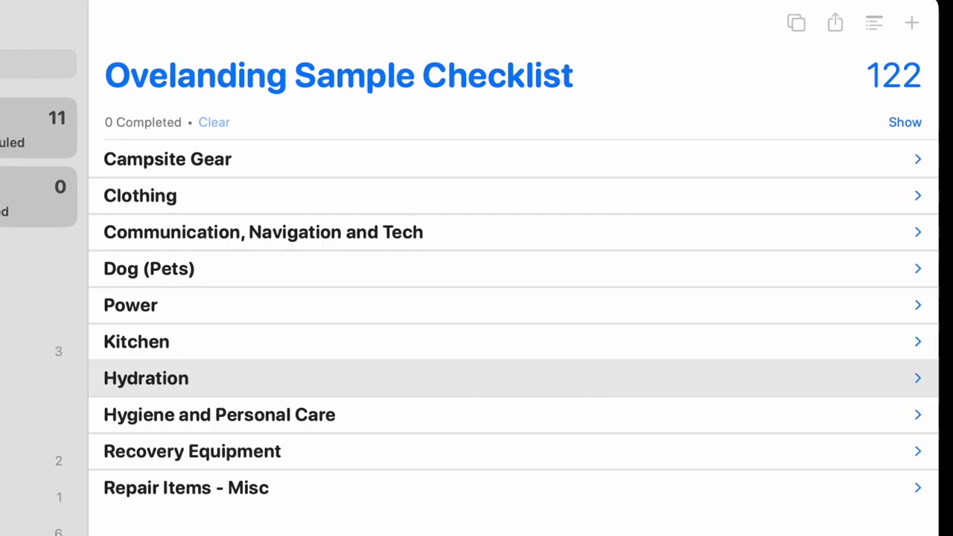
Expand Campsite Gear and review the Tent - Sleeping items, from Tent down to Heater
click(918, 161)
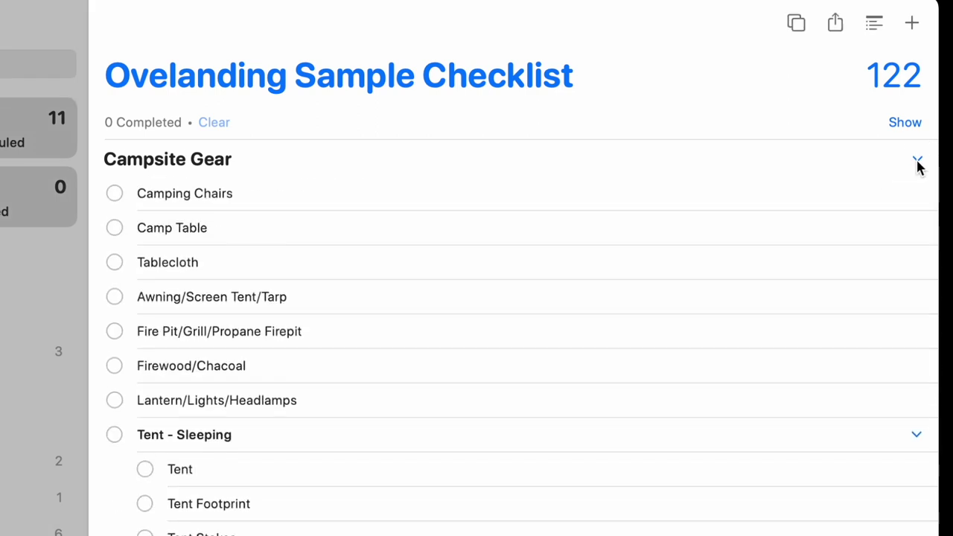
scroll(735, 384, down, 2)
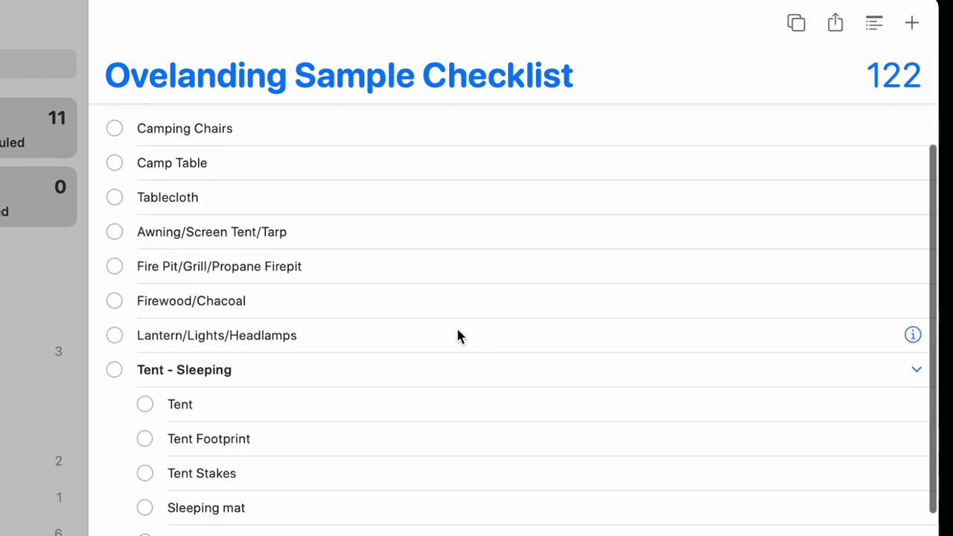
scroll(337, 318, down, 2)
scroll(337, 319, up, 4)
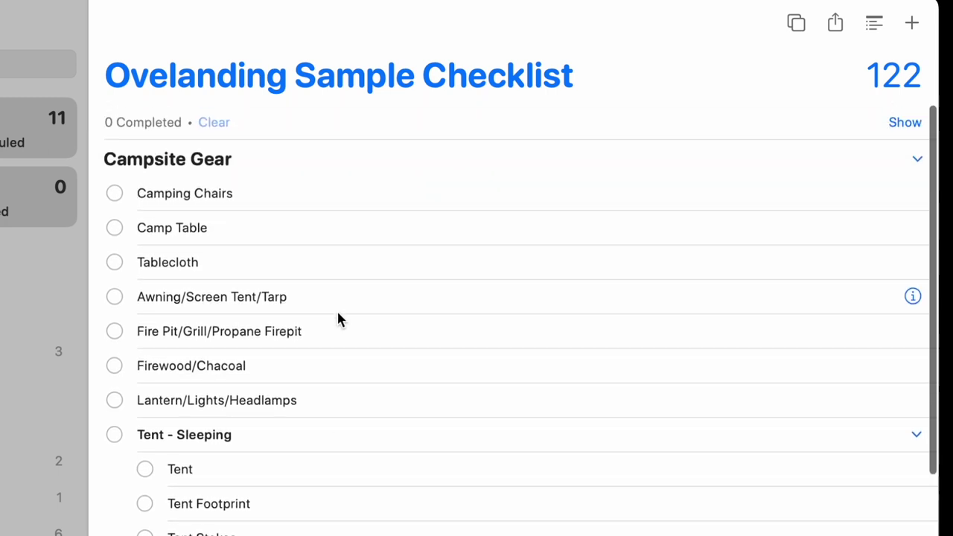
scroll(337, 319, down, 3)
scroll(337, 318, up, 3)
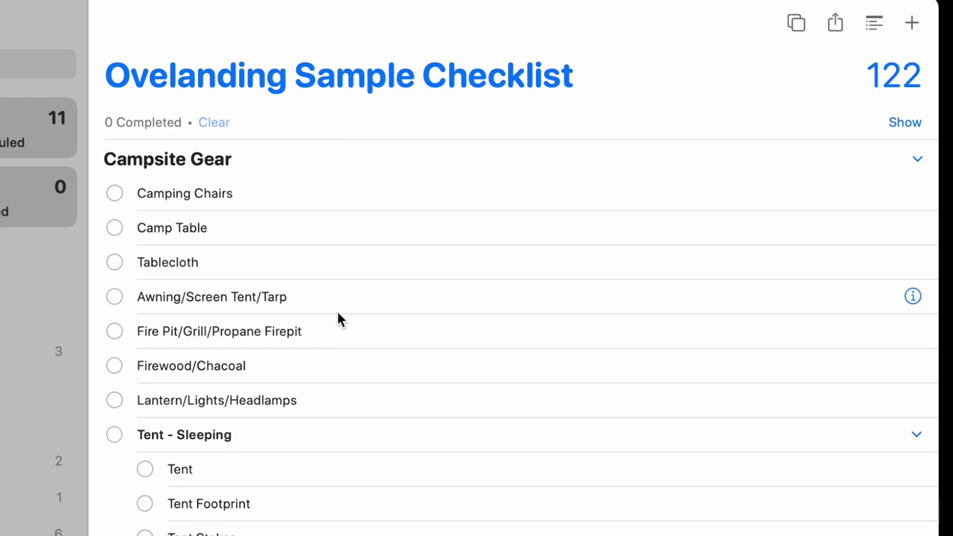
scroll(338, 319, down, 6)
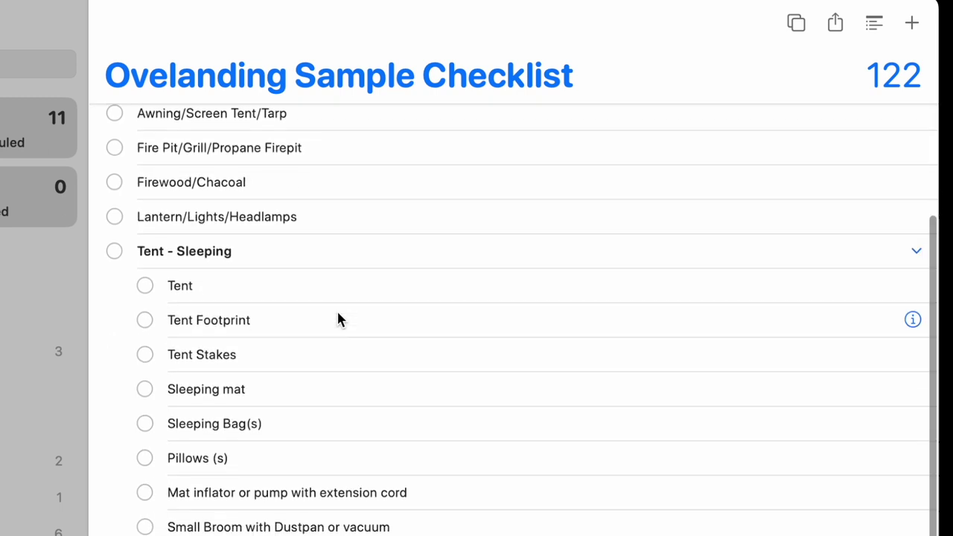
scroll(337, 318, down, 1)
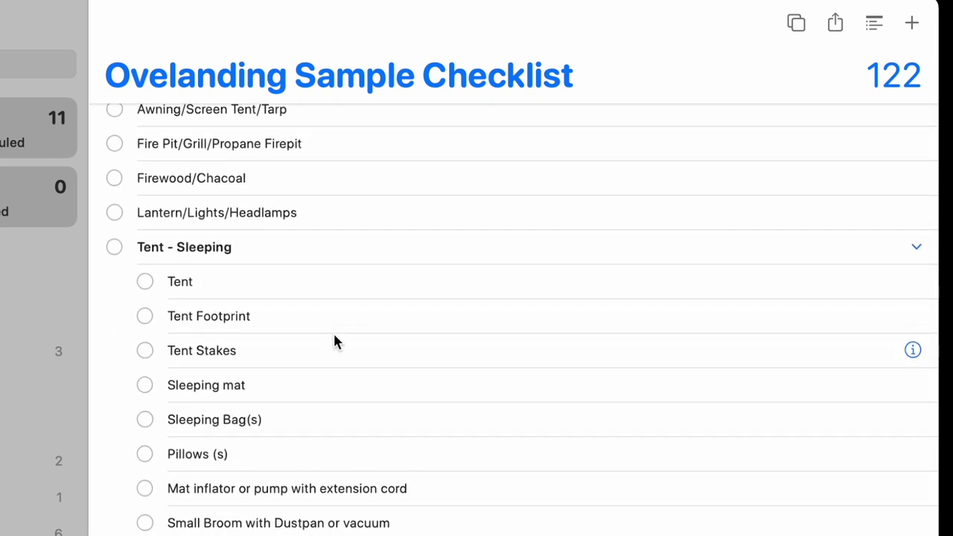
scroll(333, 339, down, 2)
scroll(334, 341, down, 3)
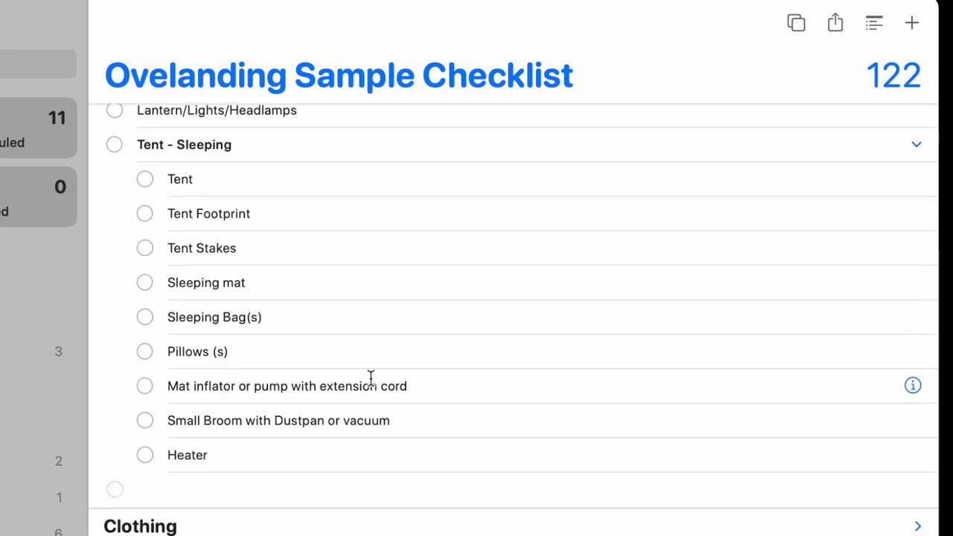
scroll(412, 367, up, 3)
scroll(411, 365, up, 5)
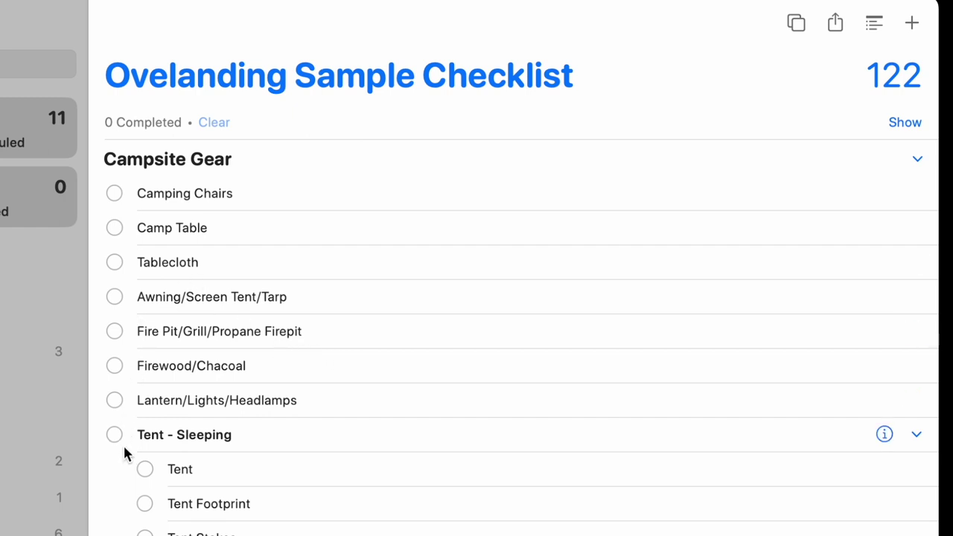
Check off Tent, Tent Footprint and Tent Stakes, then scroll through to the Clothing section
click(150, 463)
click(144, 503)
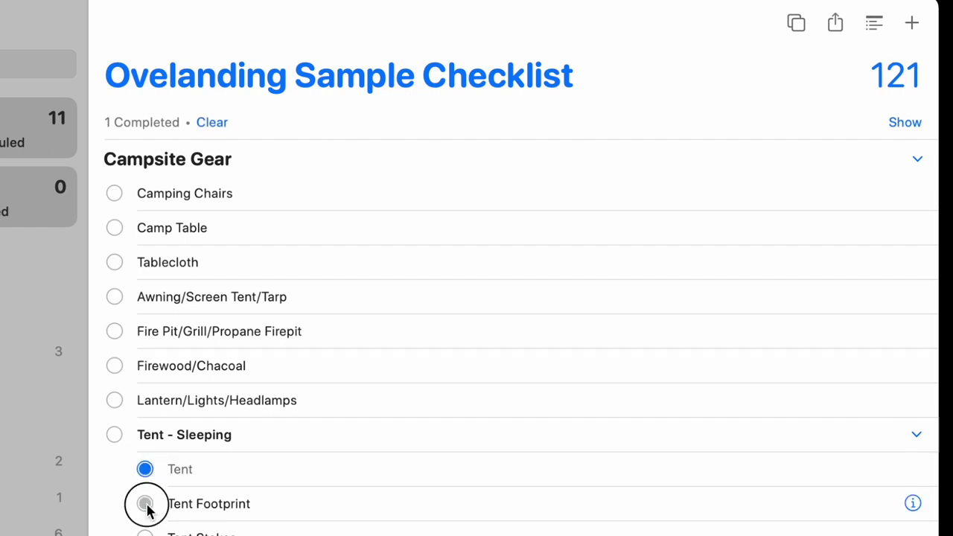
click(145, 533)
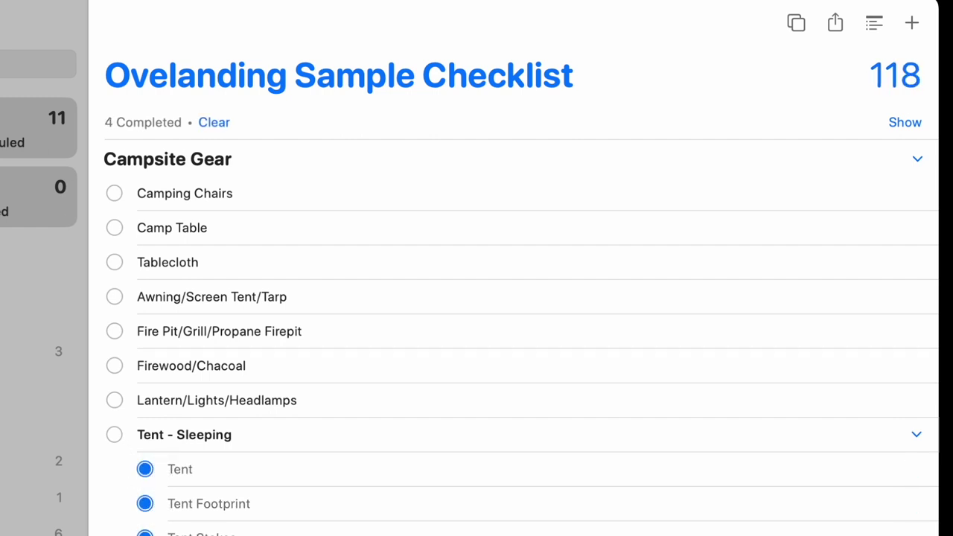
scroll(477, 335, down, 2)
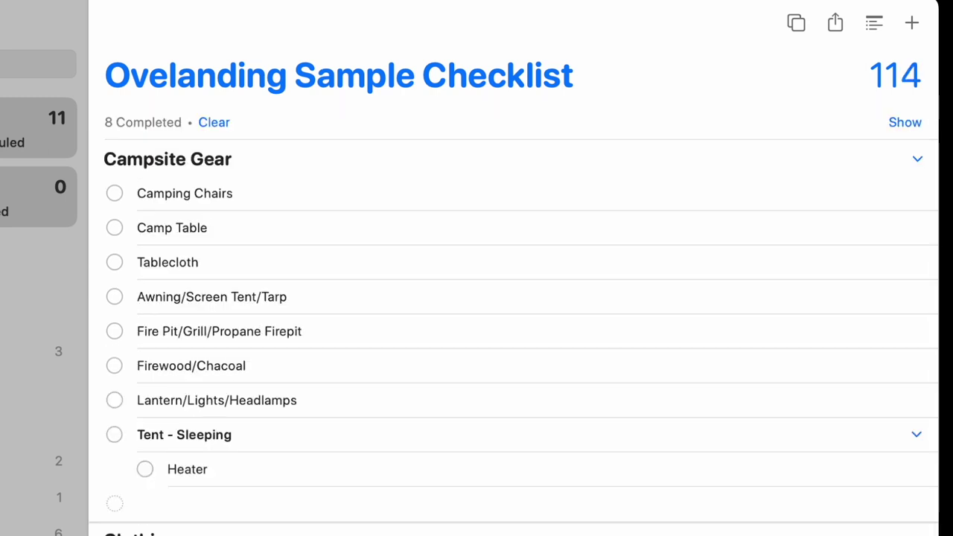
scroll(493, 464, down, 5)
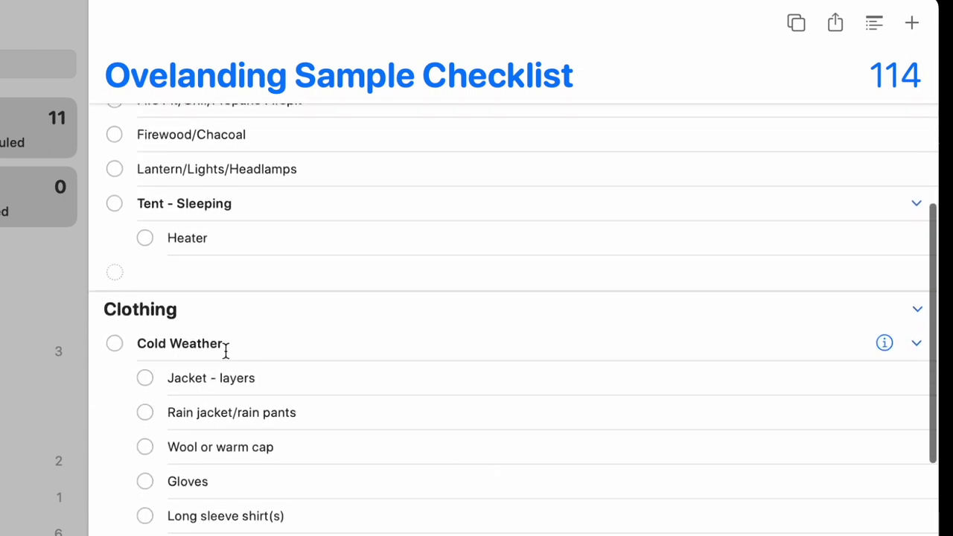
scroll(226, 350, down, 3)
scroll(513, 320, down, 10)
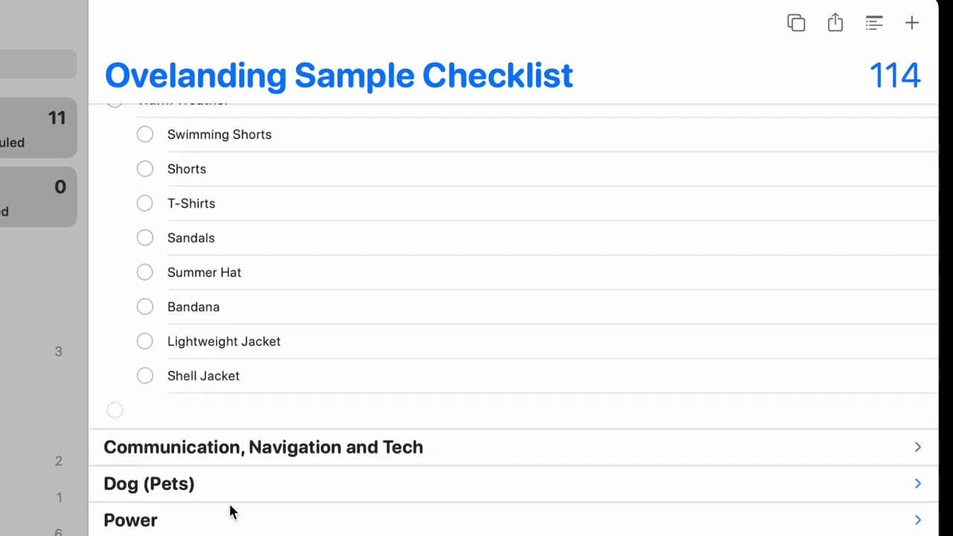
scroll(230, 510, up, 15)
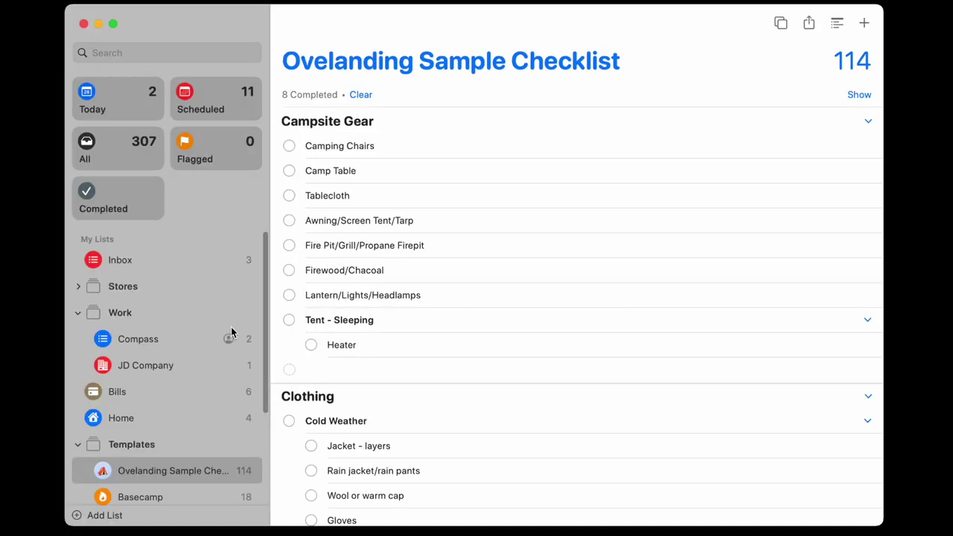
Scroll the sidebar, then open File > View Templates
scroll(231, 333, down, 5)
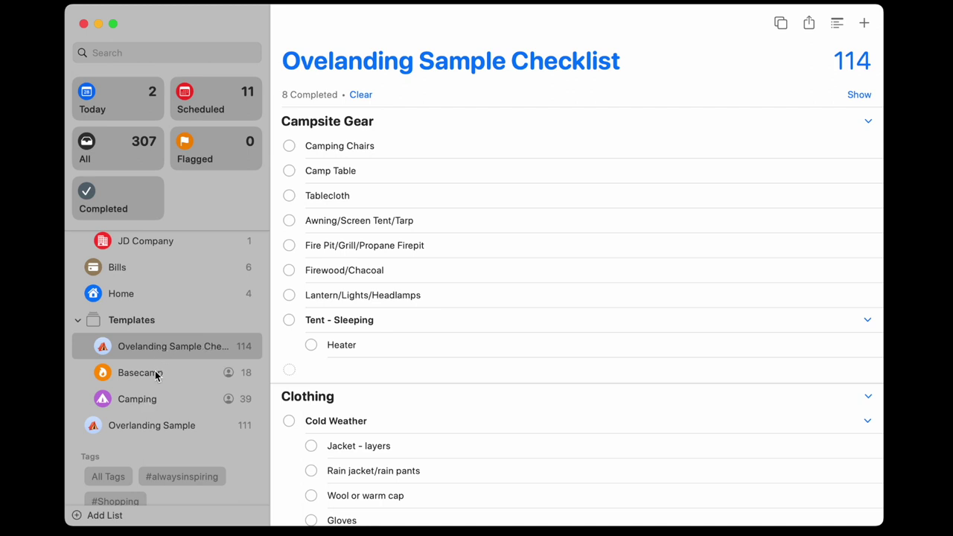
scroll(155, 374, down, 1)
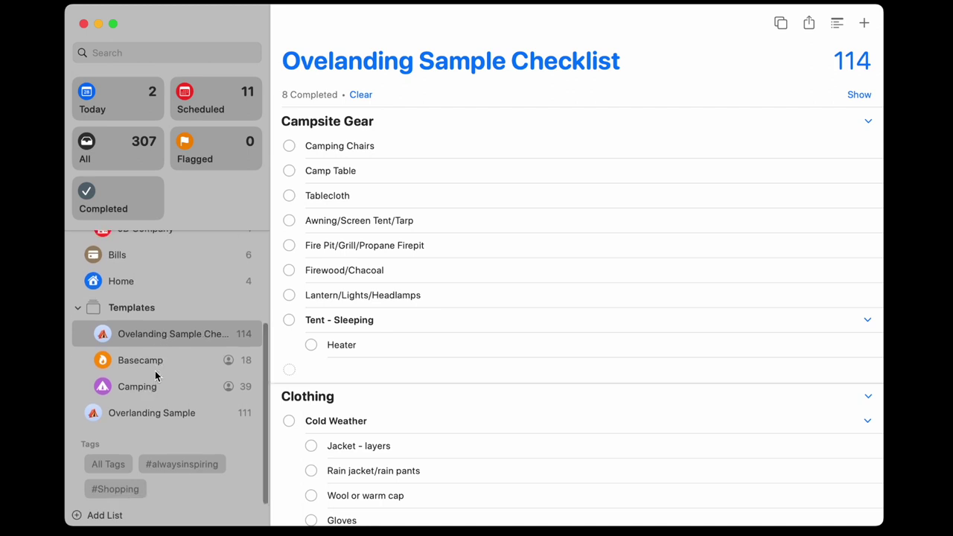
scroll(155, 378, up, 3)
scroll(154, 378, up, 2)
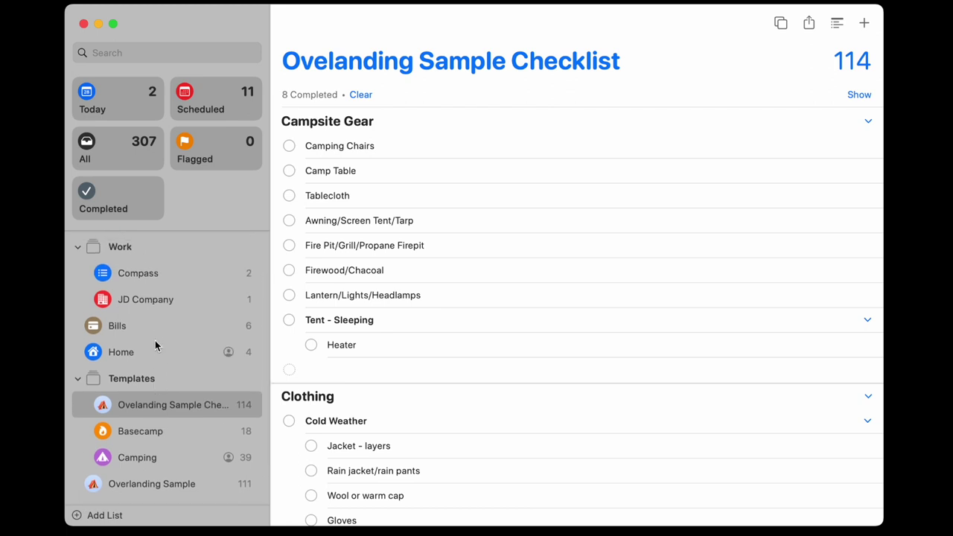
scroll(155, 345, up, 4)
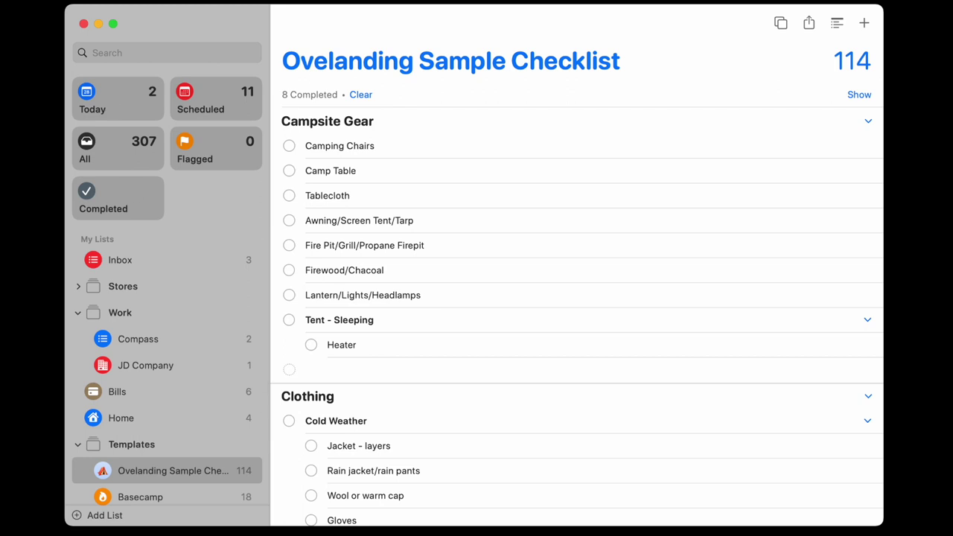
click(46, 0)
click(93, 176)
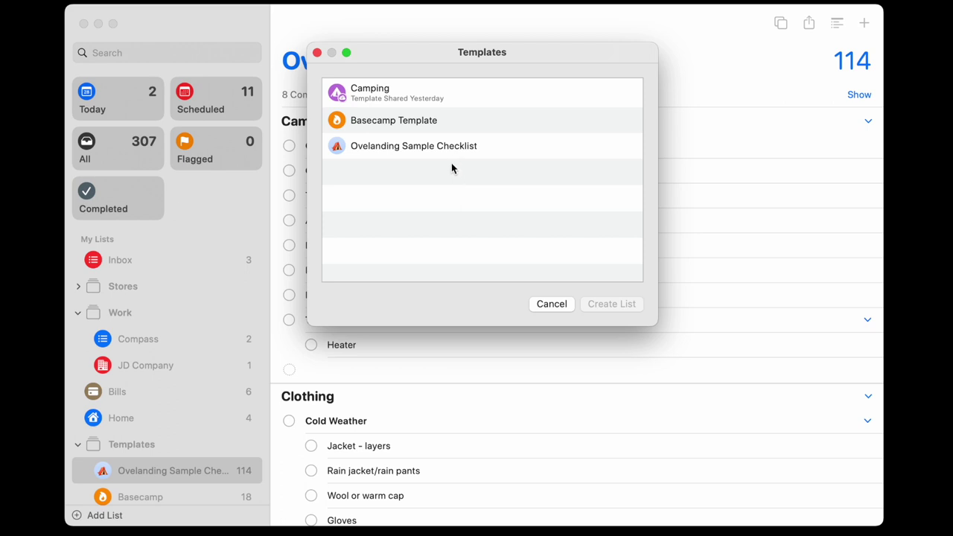
Create a list from the Ovelanding Sample Checklist template named 'Big Bear May 2024'
click(409, 147)
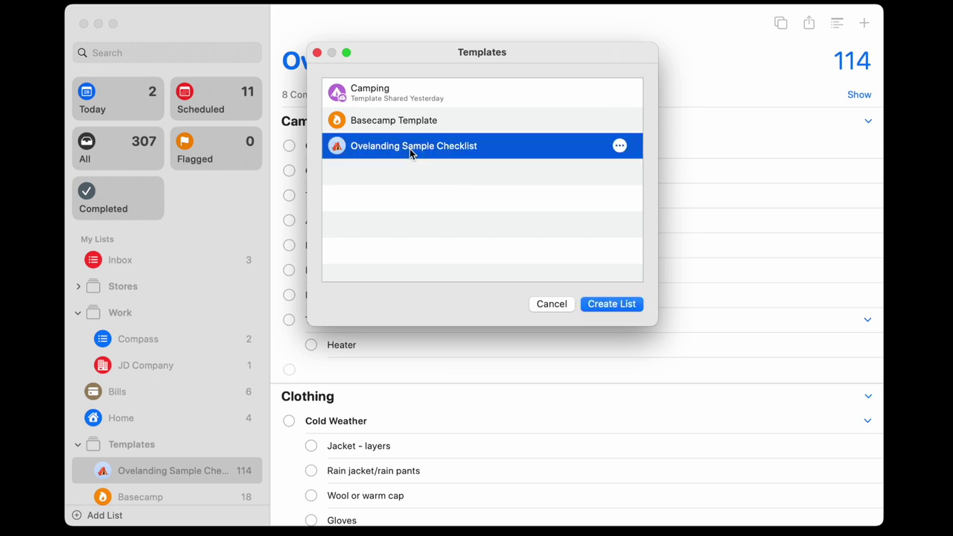
click(627, 304)
text(Big)
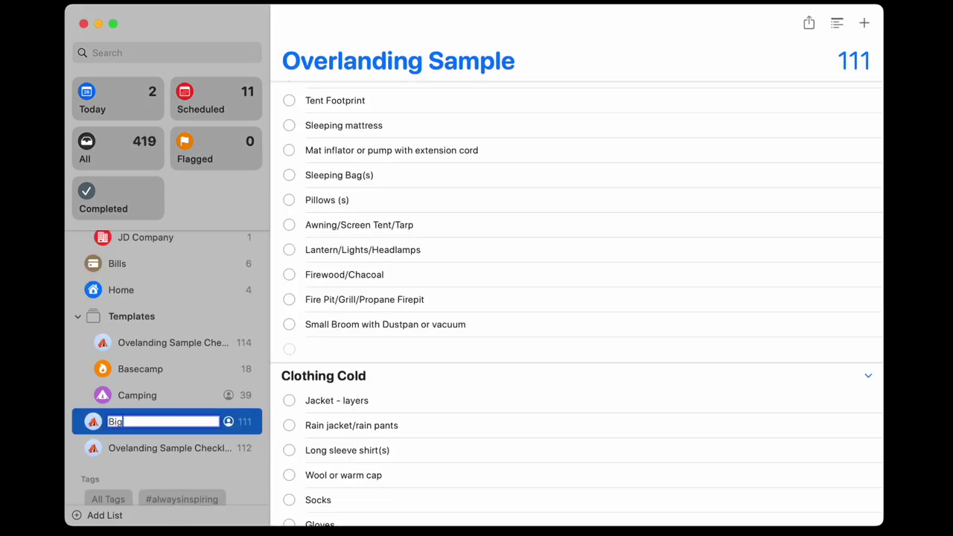
text( Bear May 2024)
key(Return)
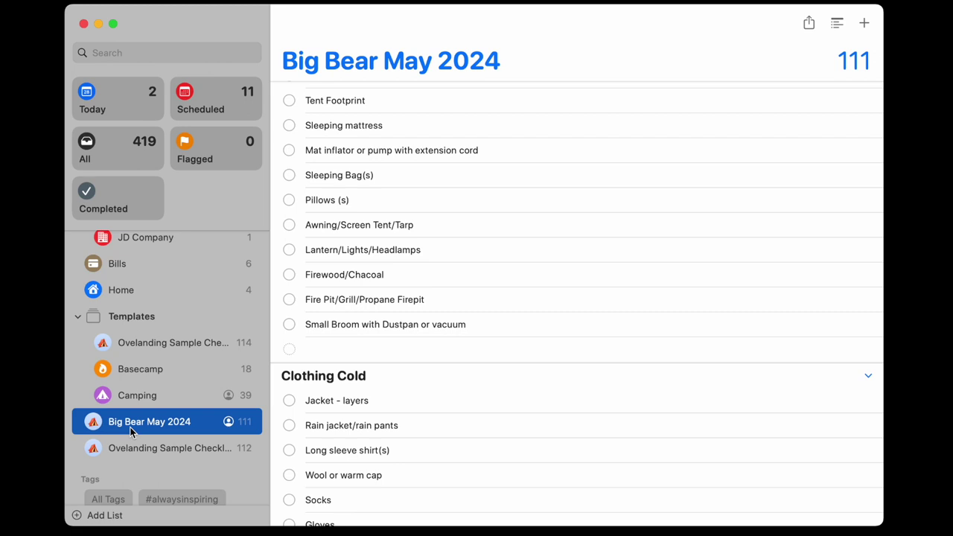
Pin the 'Big Bear May 2024' list from its sidebar context menu
scroll(173, 387, up, 3)
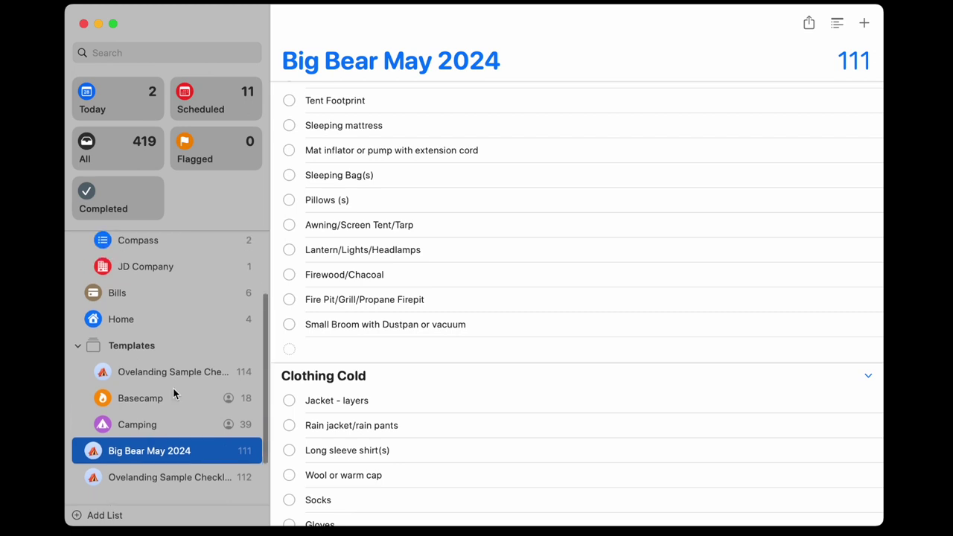
scroll(173, 393, down, 2)
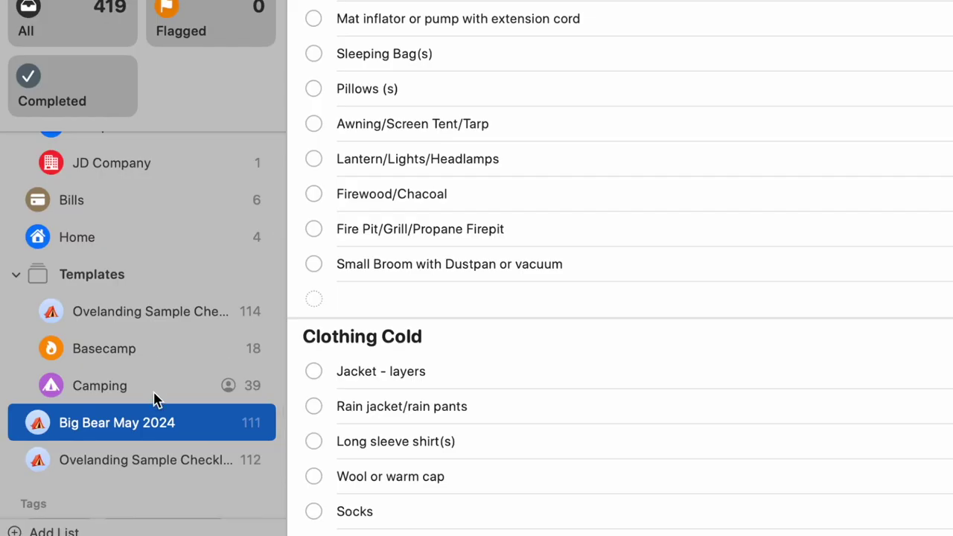
right_click(161, 429)
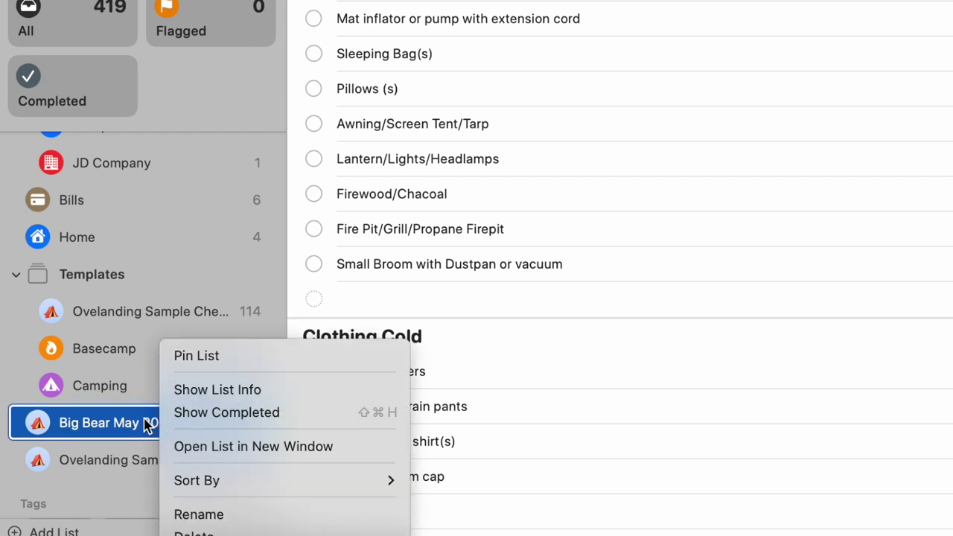
click(197, 358)
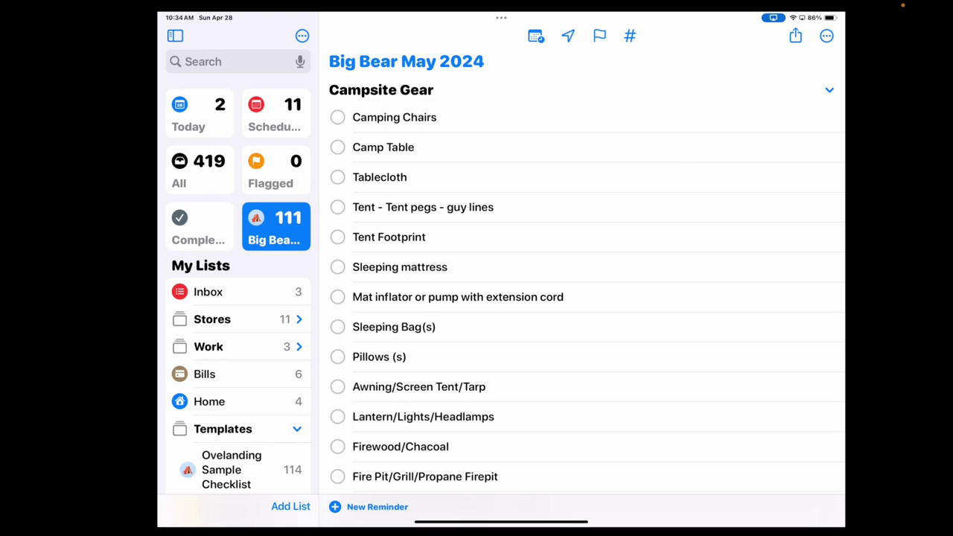
Switch Big Bear May 2024 to View as Columns and swipe across the section columns
click(826, 36)
click(744, 62)
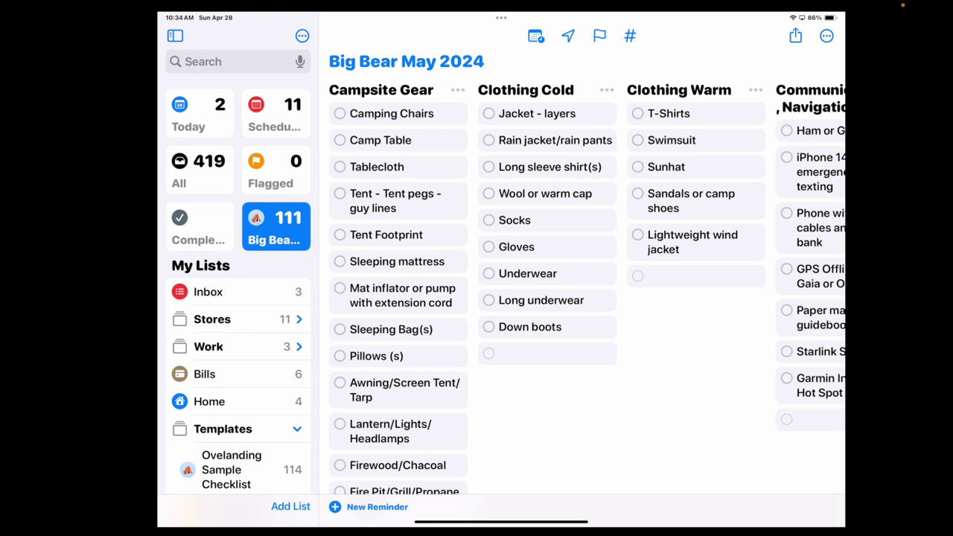
scroll(582, 289, right, 5)
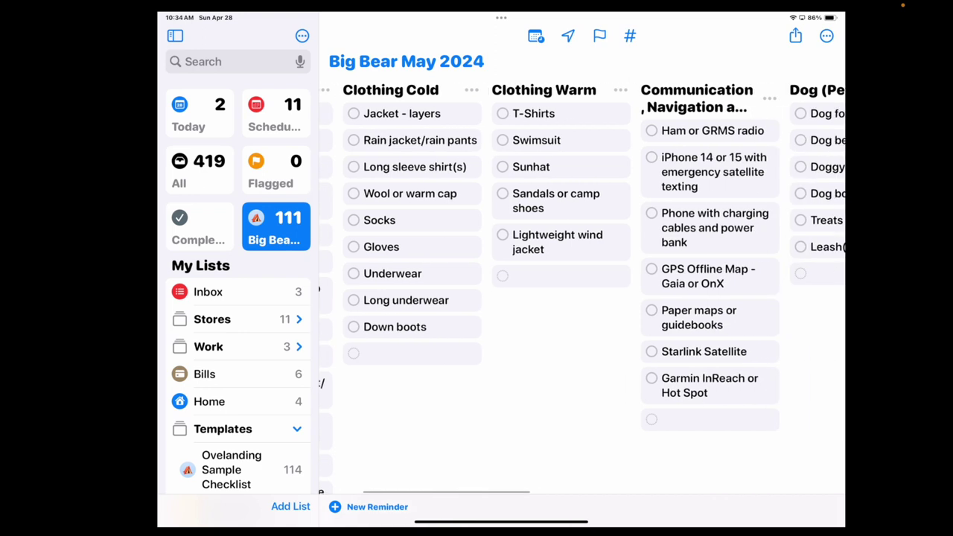
scroll(582, 289, right, 7)
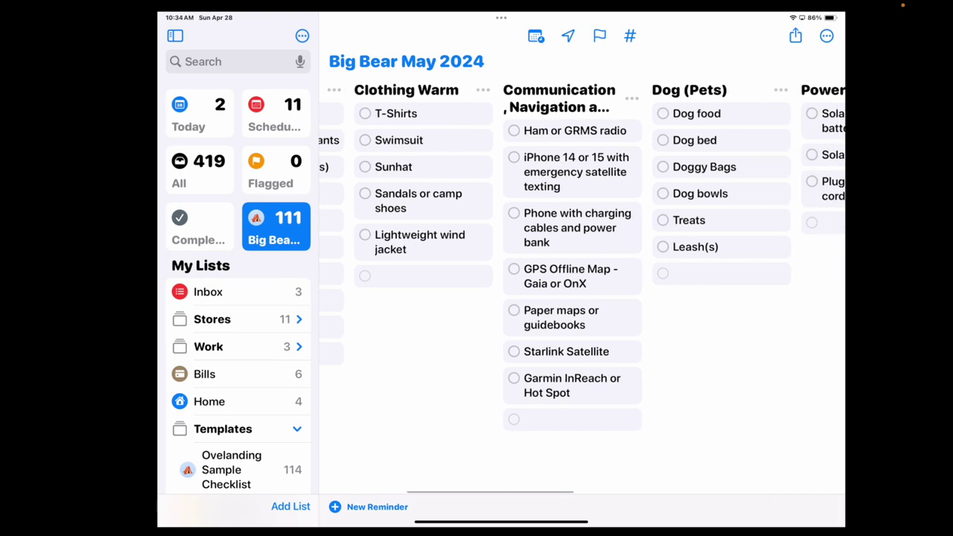
scroll(582, 290, right, 3)
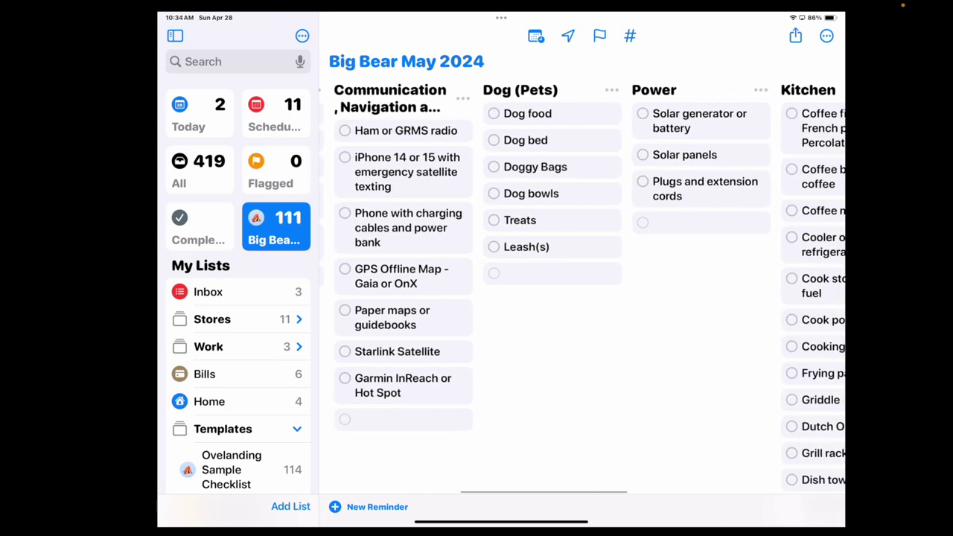
scroll(582, 290, right, 4)
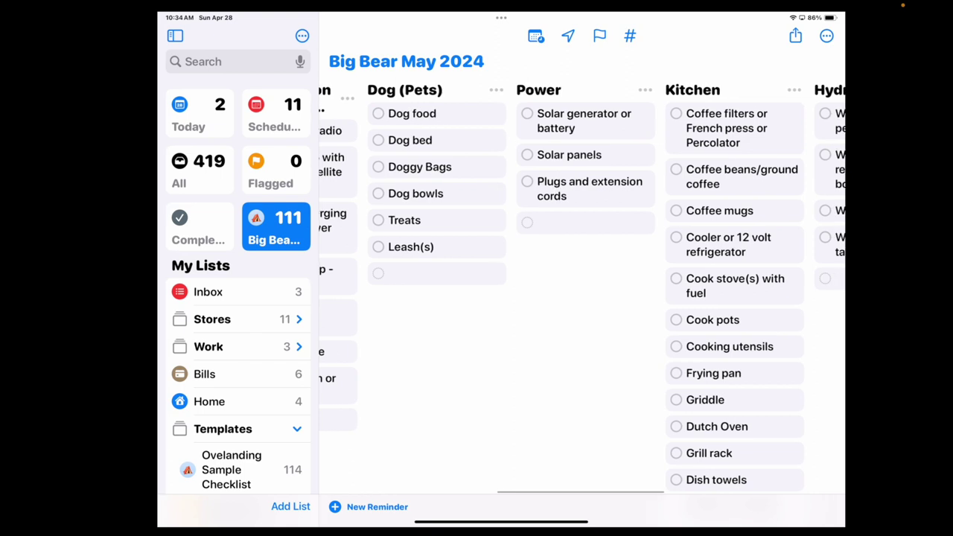
scroll(582, 289, right, 2)
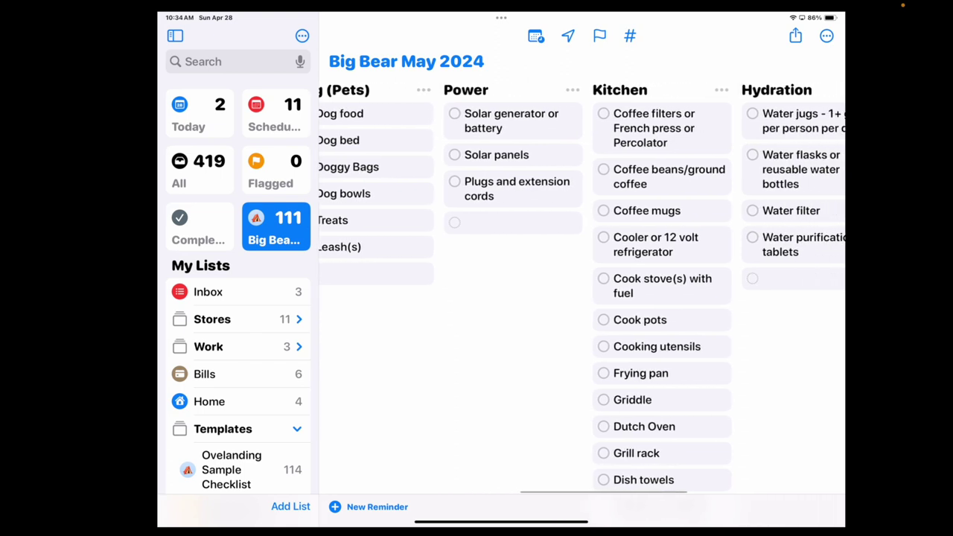
scroll(582, 289, left, 10)
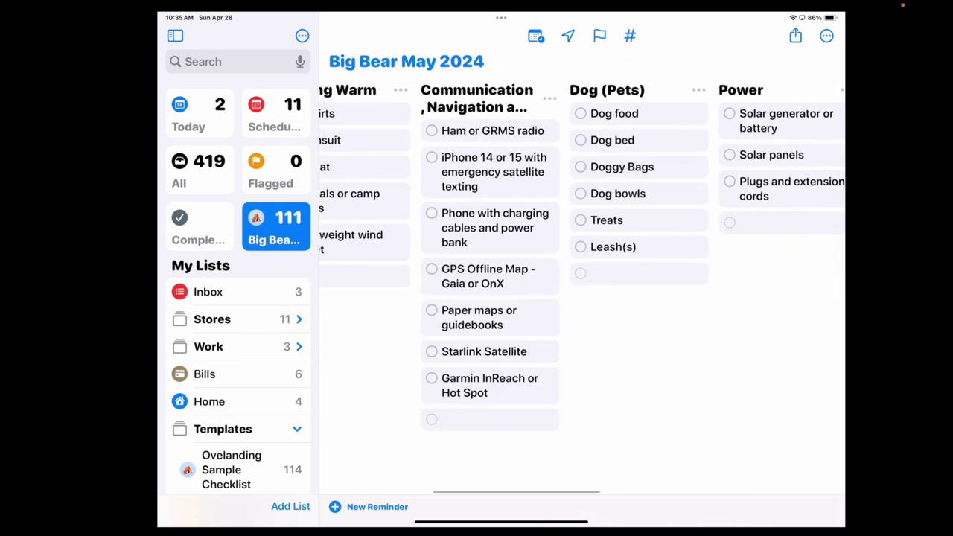
Check off Starlink, Garmin InReach, Paper maps, Phone, Dog bowls and Treats
click(469, 351)
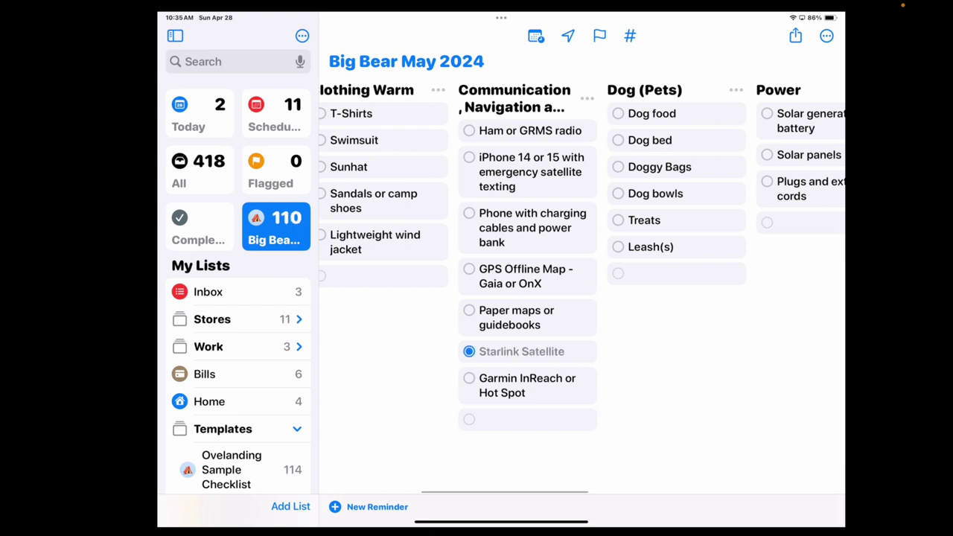
click(468, 378)
click(469, 311)
click(469, 213)
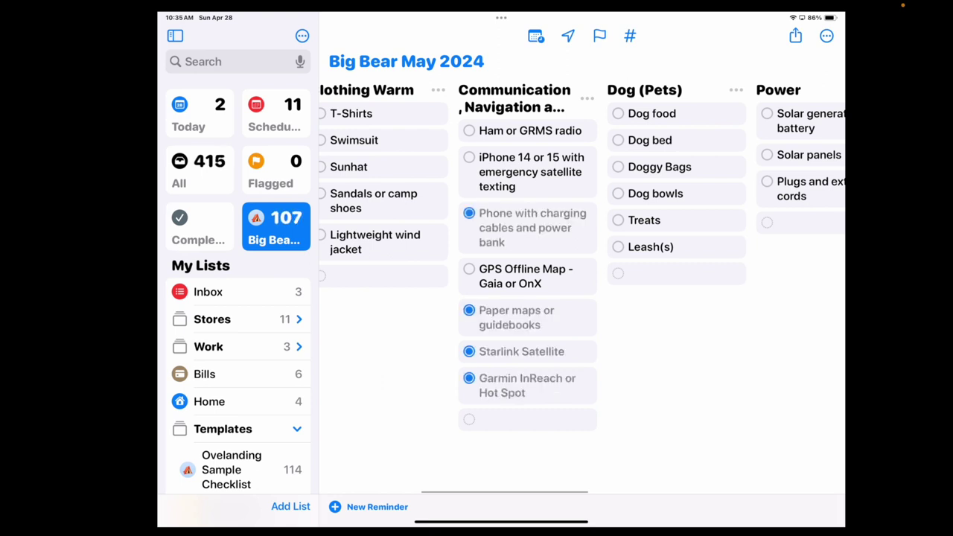
click(617, 194)
click(618, 220)
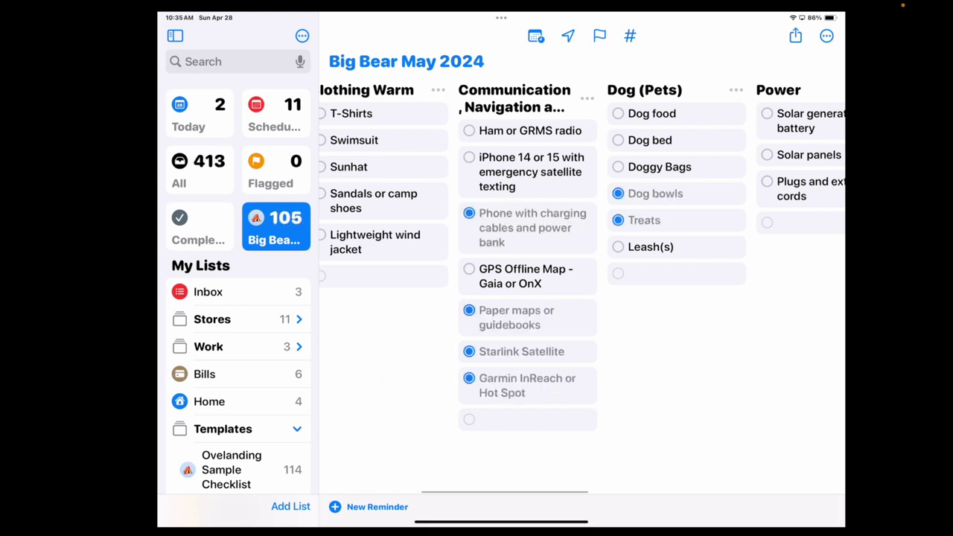
scroll(582, 257, right, 3)
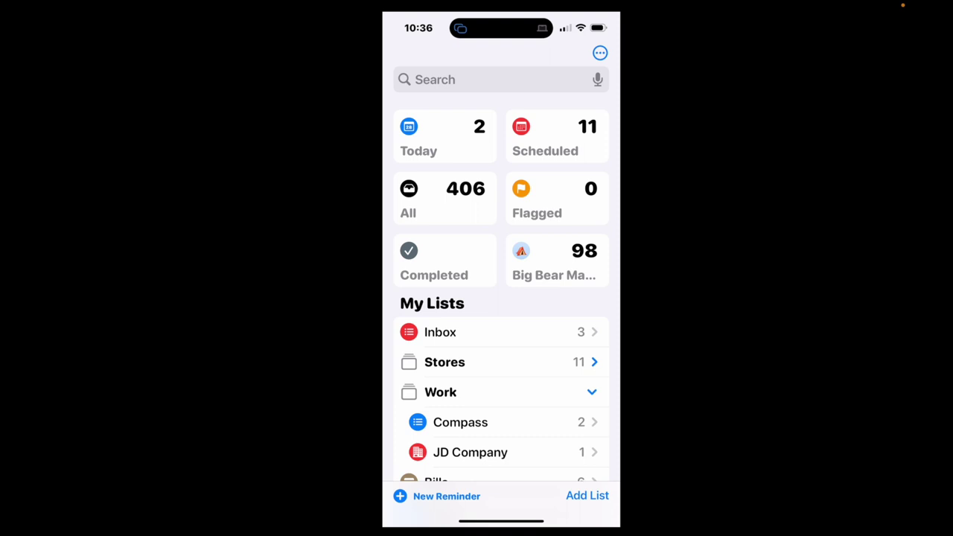
Open the Big Bear May 2024 list and scroll down to the Kitchen section
click(556, 262)
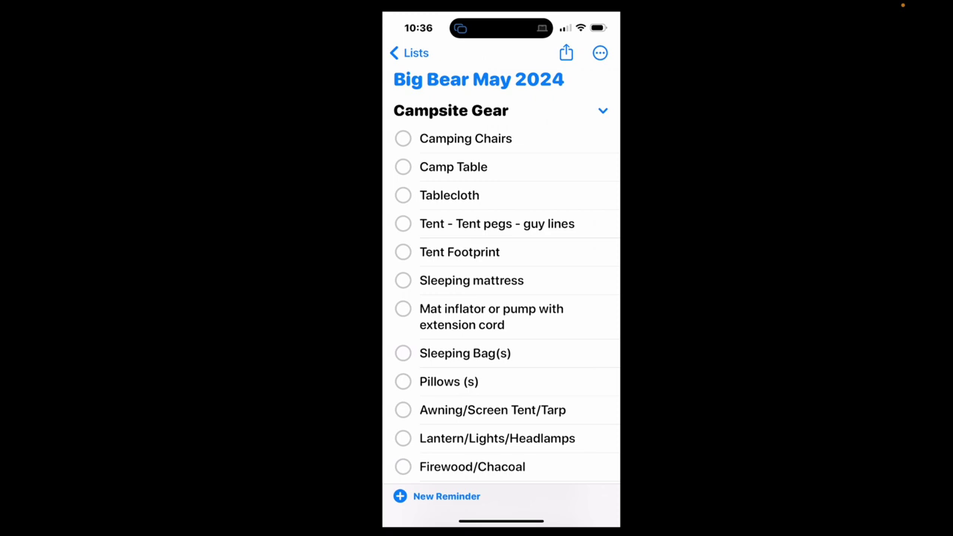
scroll(501, 298, down, 10)
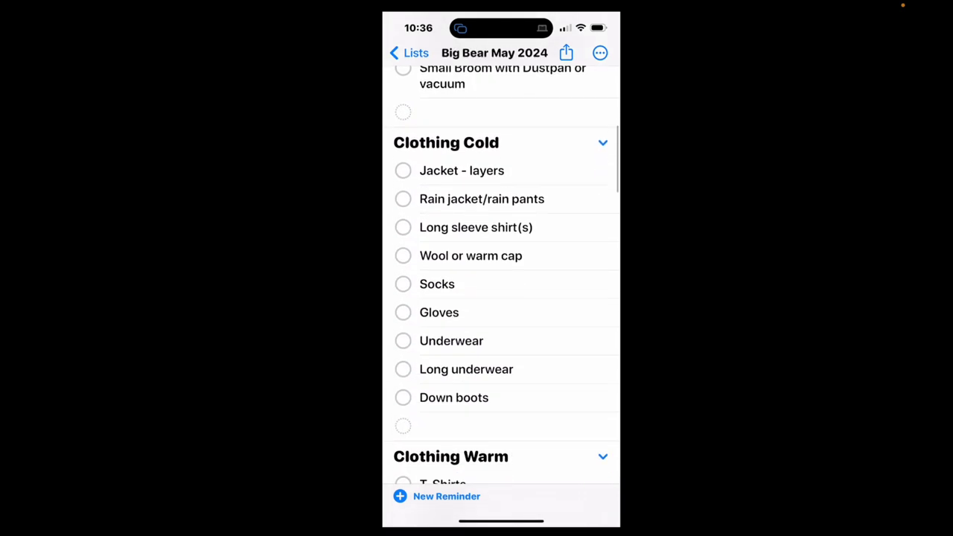
scroll(501, 298, down, 10)
scroll(501, 297, down, 5)
scroll(501, 298, down, 5)
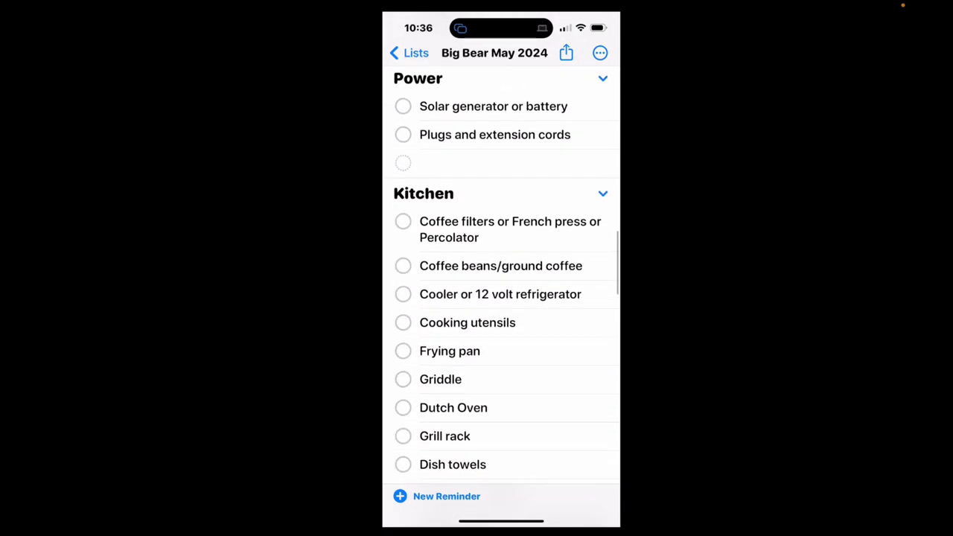
Check off Dutch Oven, Grill rack, Griddle, Cooler and Coffee beans/ground coffee
click(403, 407)
click(403, 435)
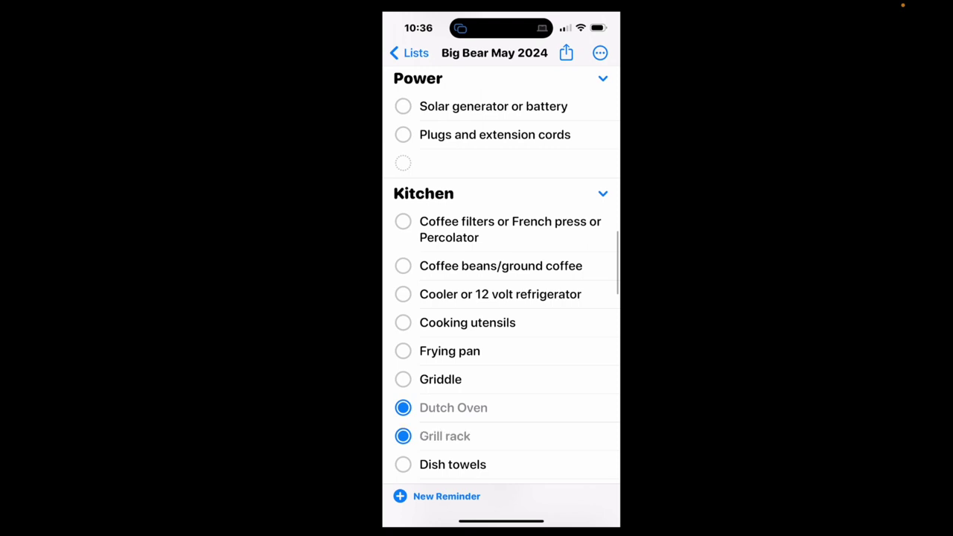
click(403, 378)
click(403, 294)
click(403, 266)
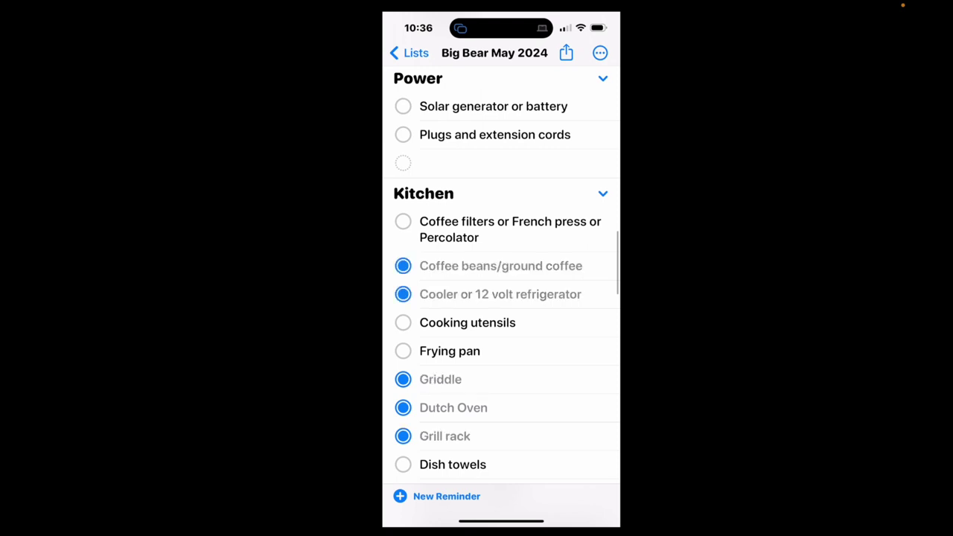
scroll(501, 298, up, 15)
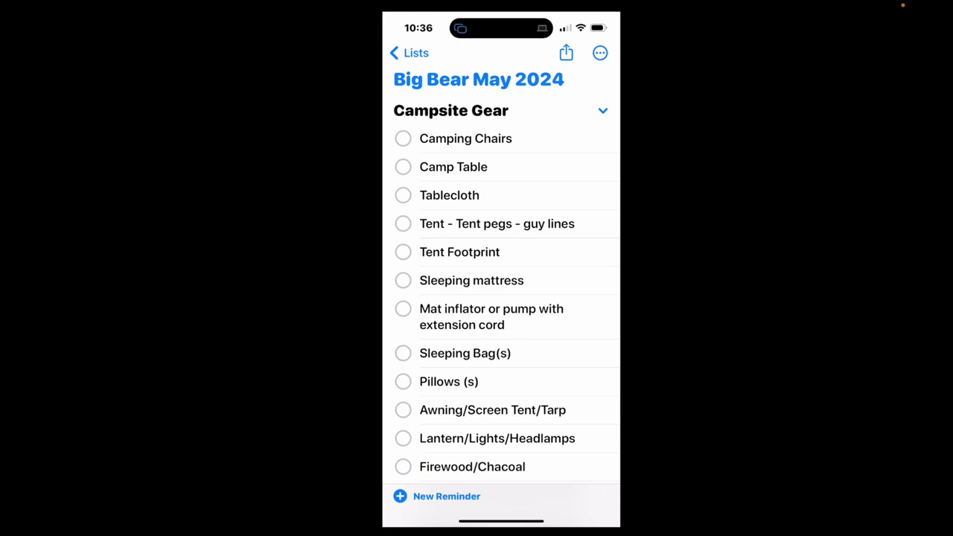
Switch the list to View as Columns and swipe through its section columns
click(600, 53)
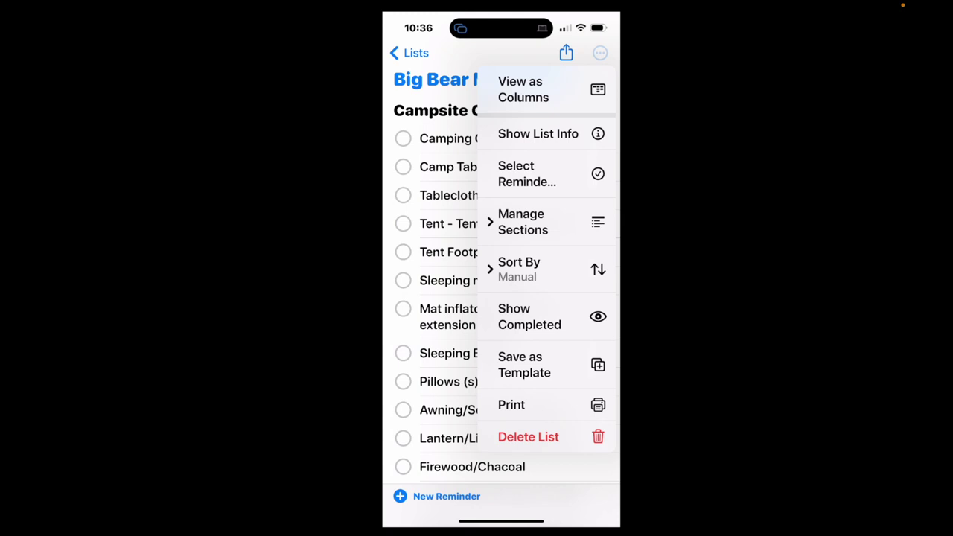
click(522, 90)
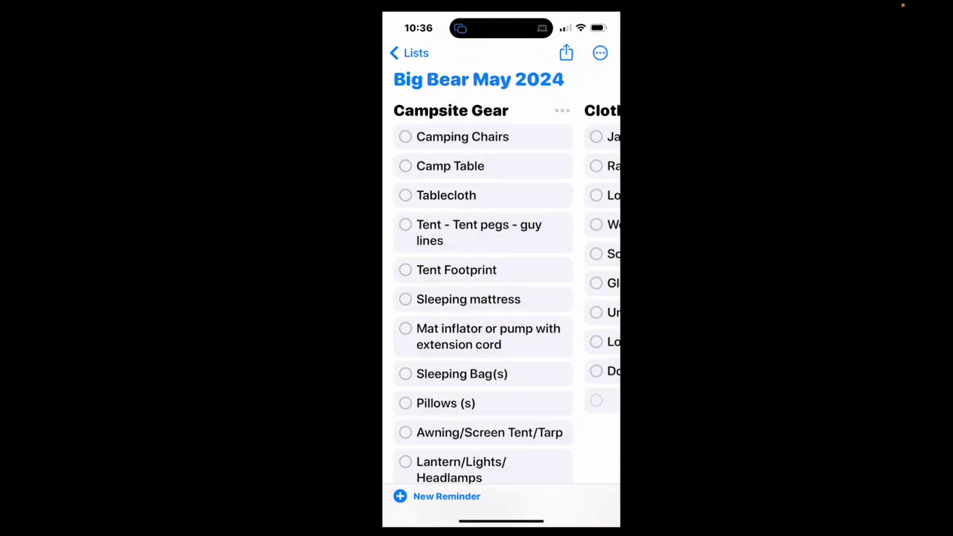
scroll(501, 297, right, 5)
scroll(501, 298, right, 5)
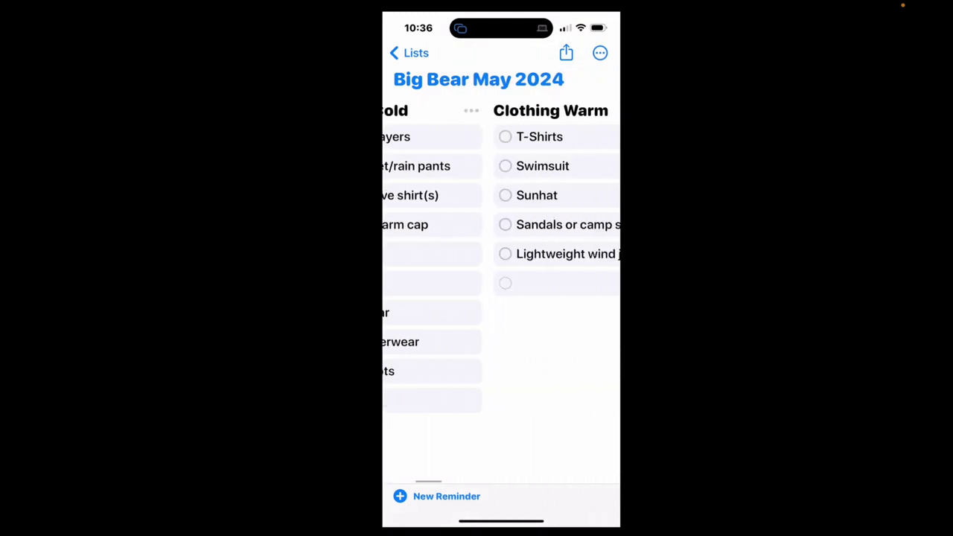
scroll(501, 297, right, 5)
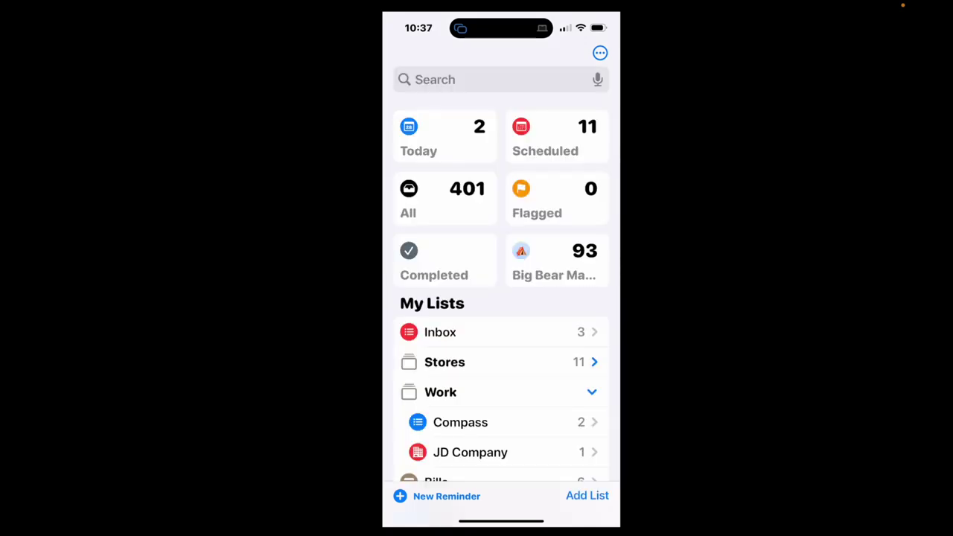